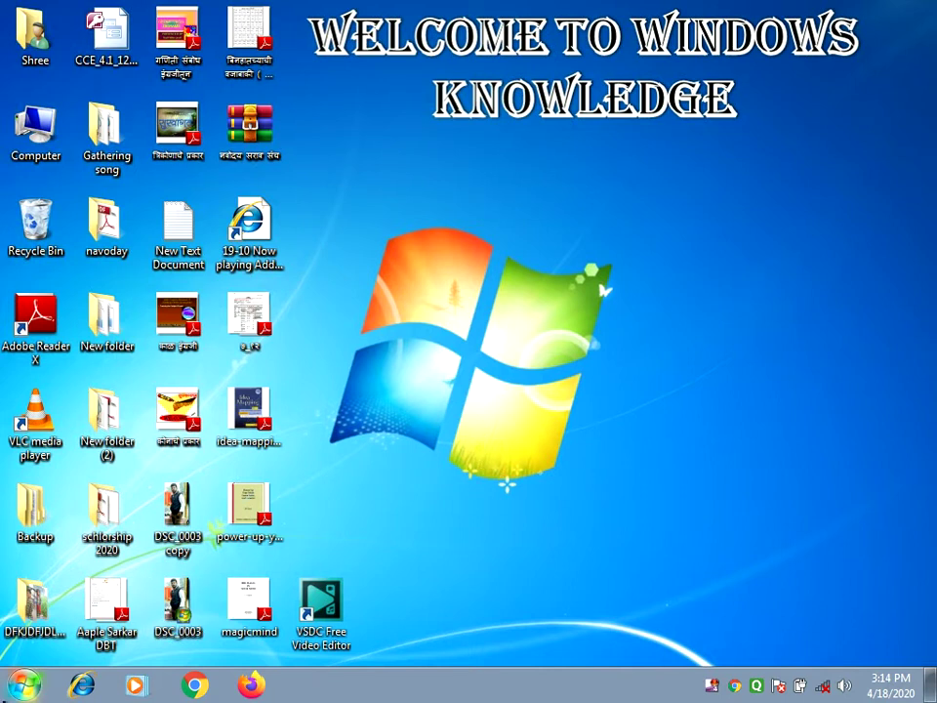
Assign Ctrl+Alt+E as the shortcut key for Microsoft Office Excel 2007 in its shortcut properties
{"action": "left_click", "coordinate": [24, 685]}
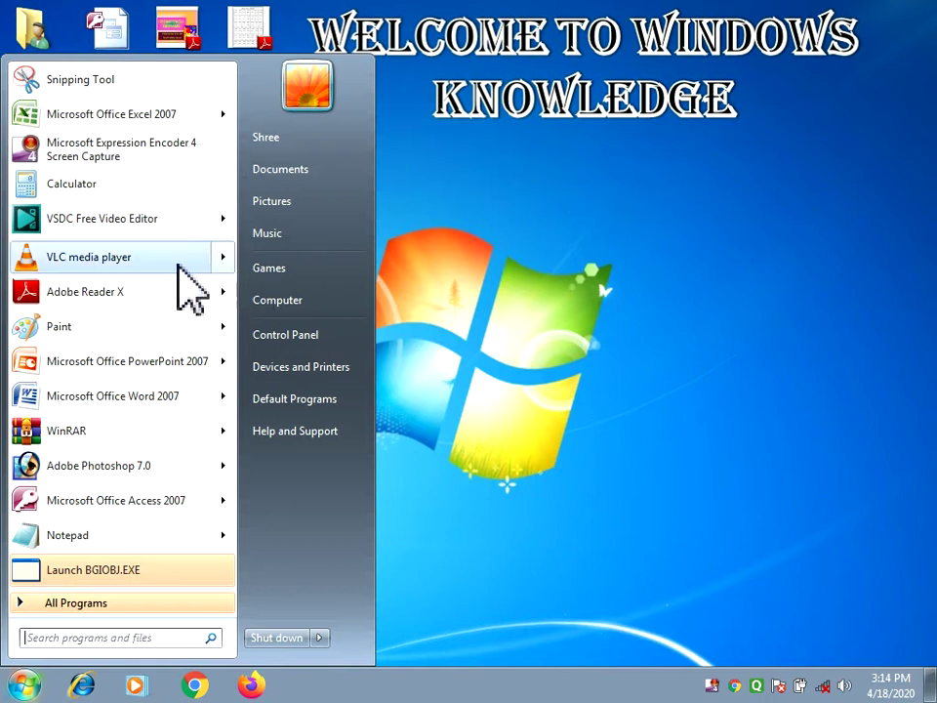
{"action": "mouse_move", "coordinate": [172, 256]}
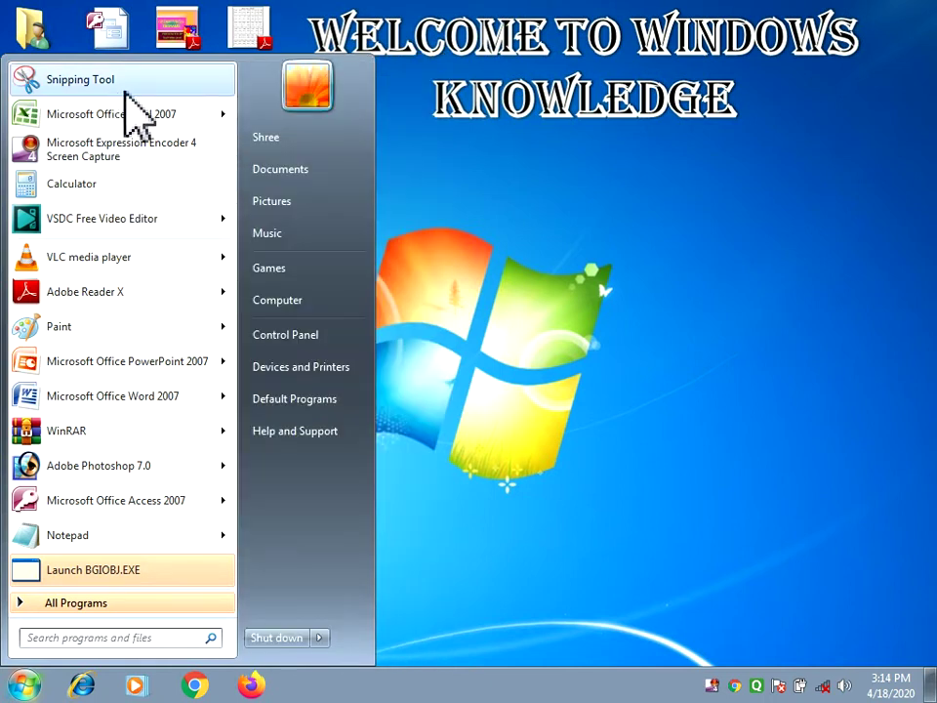
{"action": "mouse_move", "coordinate": [125, 115]}
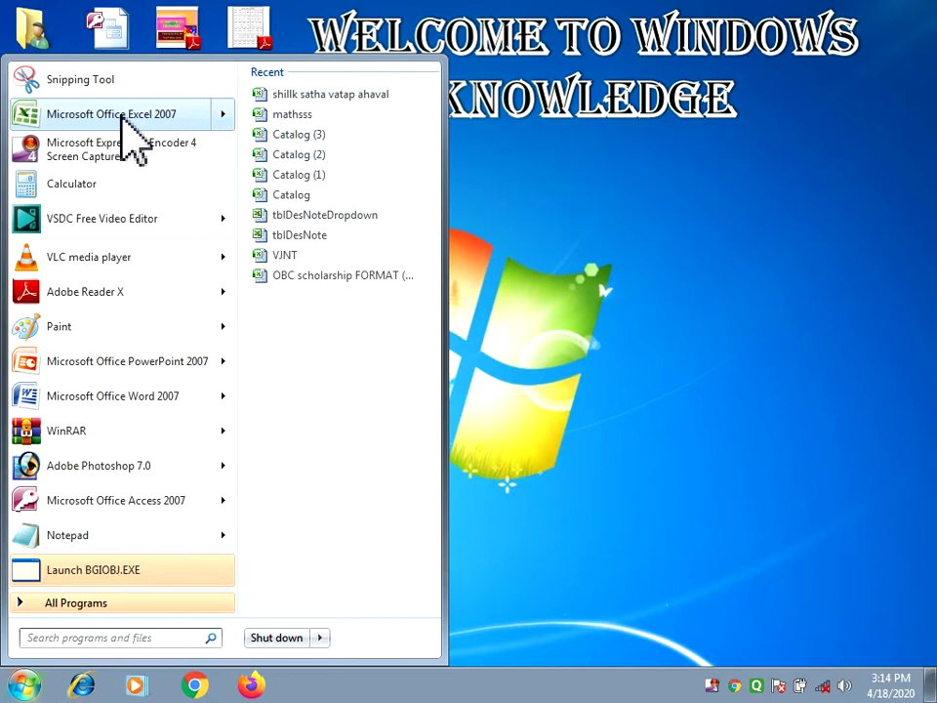
{"action": "right_click", "coordinate": [125, 116]}
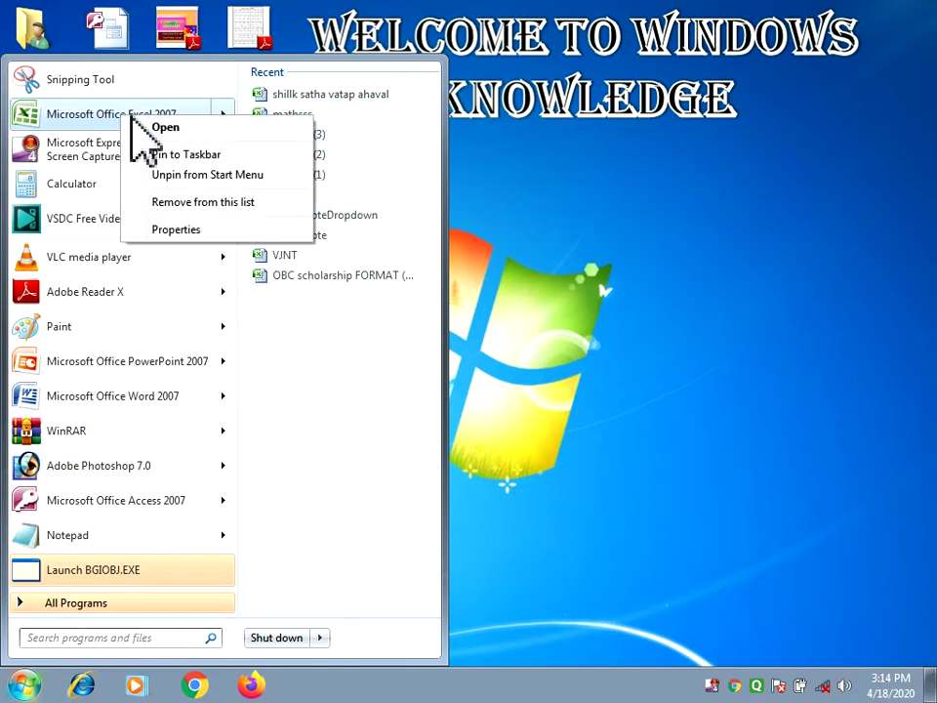
{"action": "left_click", "coordinate": [176, 229]}
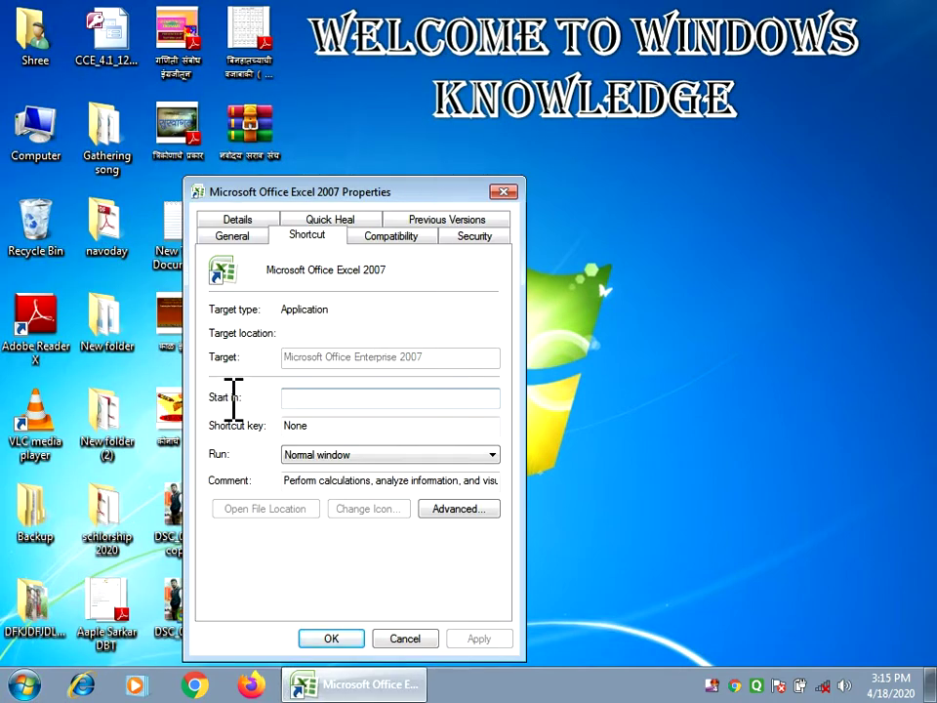
{"action": "left_click", "coordinate": [315, 425]}
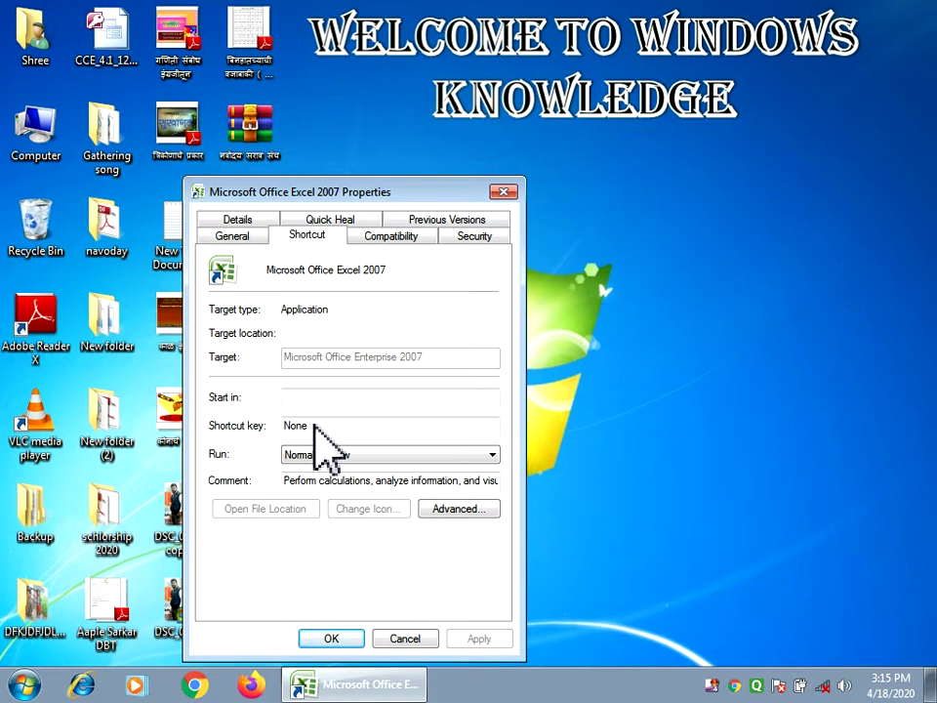
{"action": "key", "text": "ctrl+alt+e"}
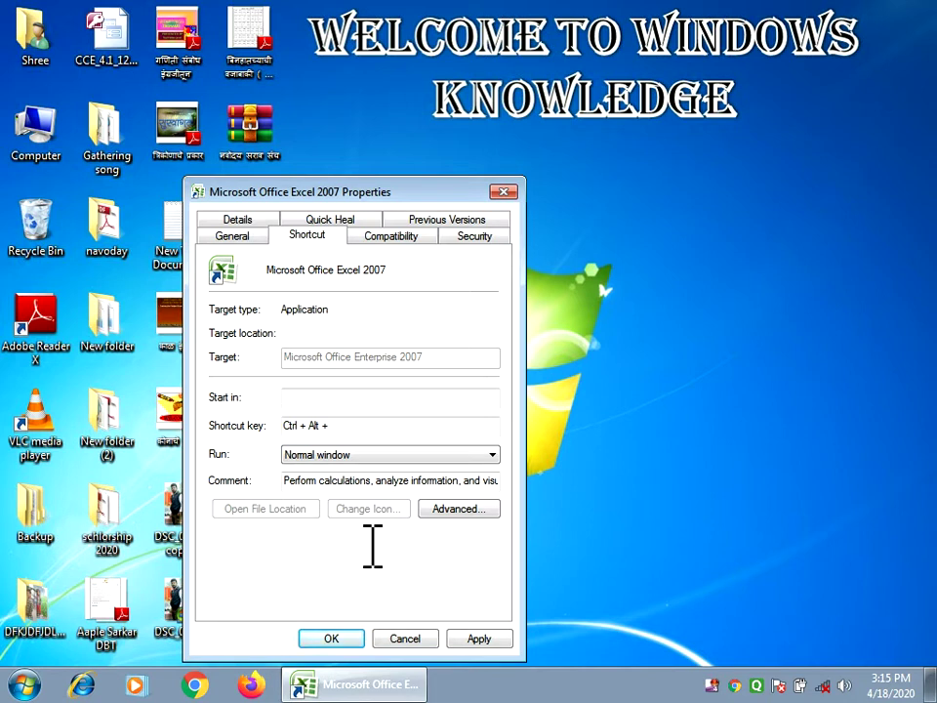
{"action": "key", "text": "ctrl+alt+e"}
{"action": "left_click", "coordinate": [342, 637]}
Refresh the desktop and close the blank Excel workbook opened to test its shortcut
{"action": "right_click", "coordinate": [508, 385]}
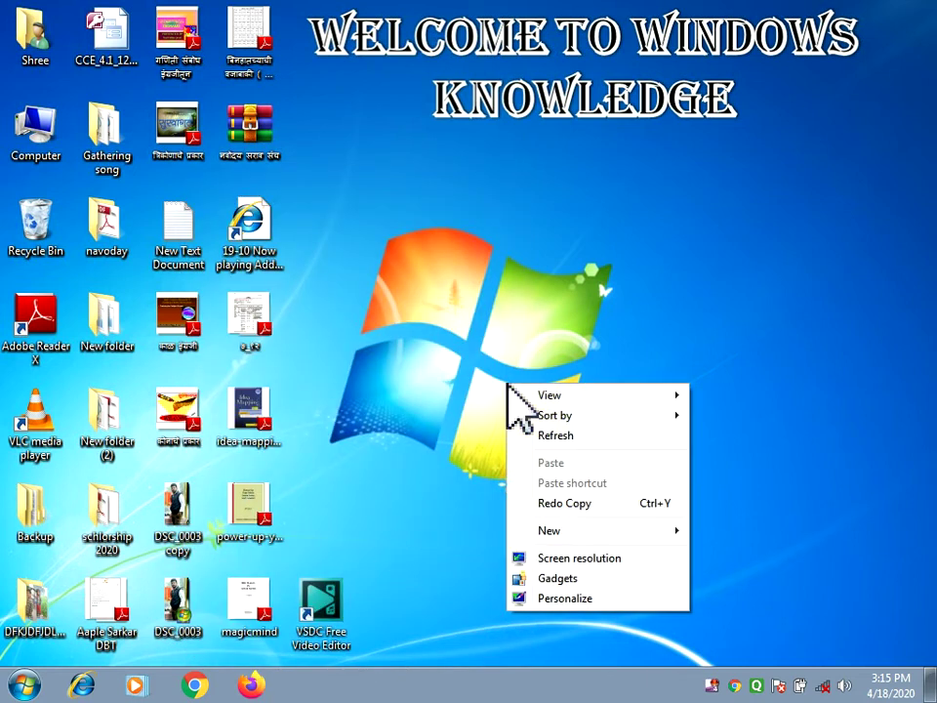
{"action": "left_click", "coordinate": [582, 436]}
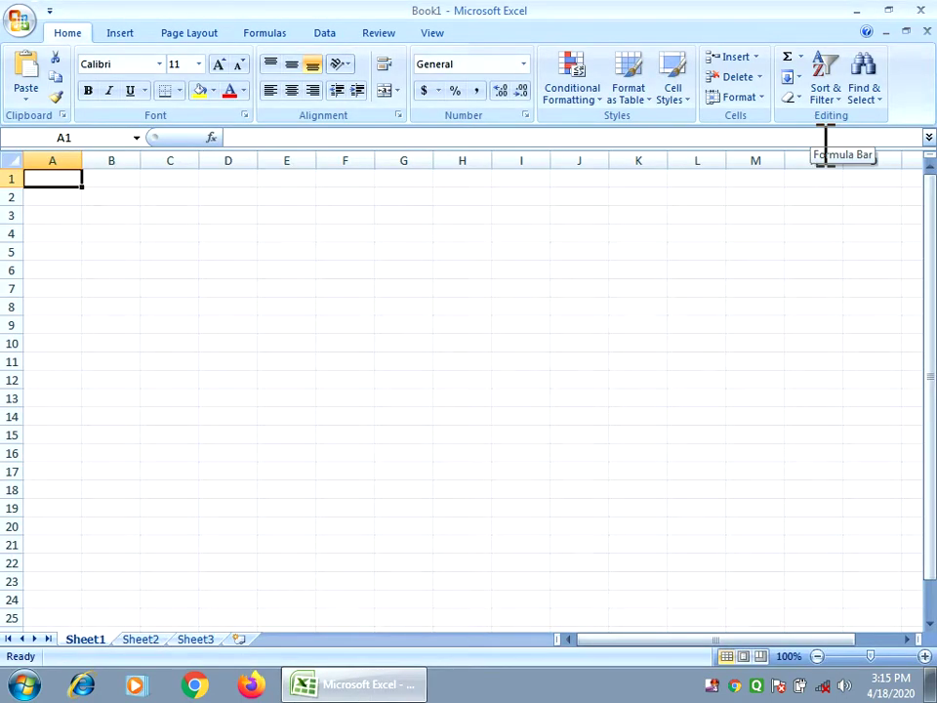
{"action": "left_click", "coordinate": [921, 10]}
{"action": "right_click", "coordinate": [586, 115]}
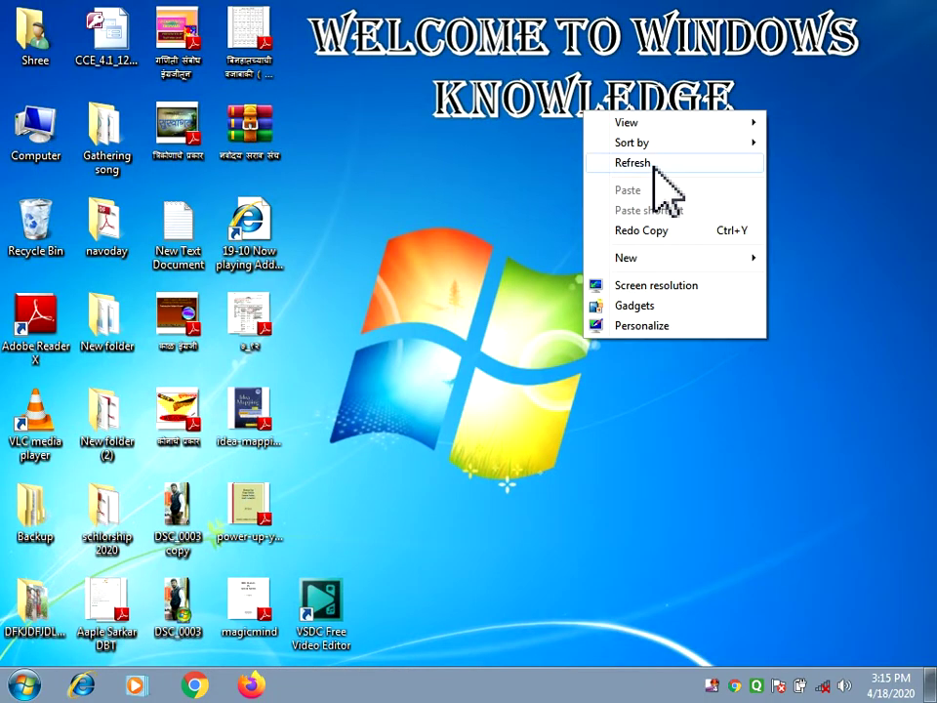
{"action": "left_click", "coordinate": [652, 166]}
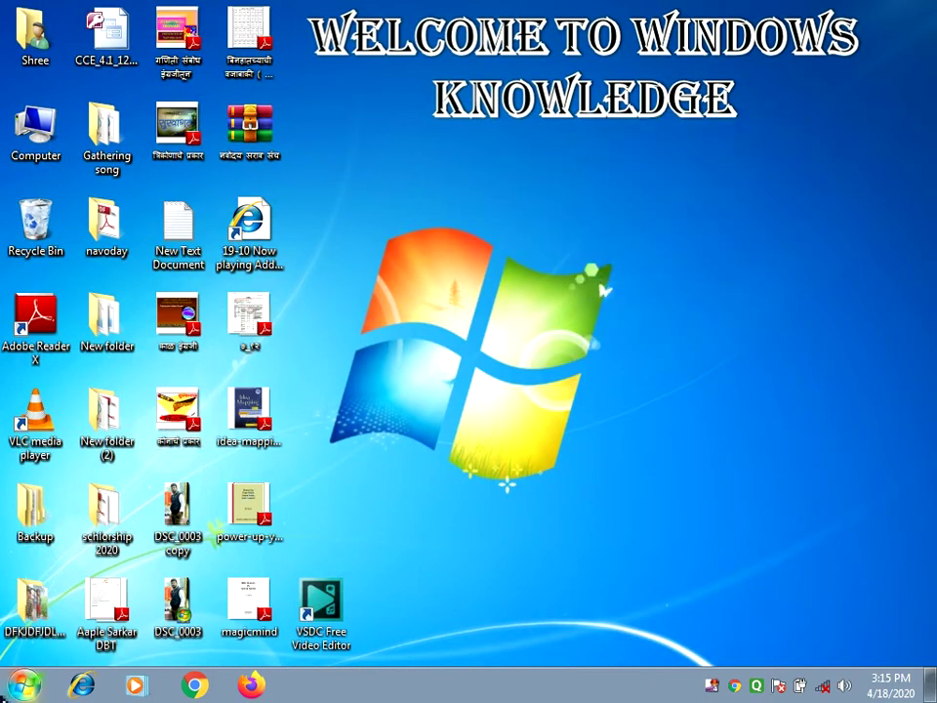
Assign Ctrl+Alt+Q as the shortcut key for VLC media player, granting administrator permission for the change
{"action": "key", "text": "super"}
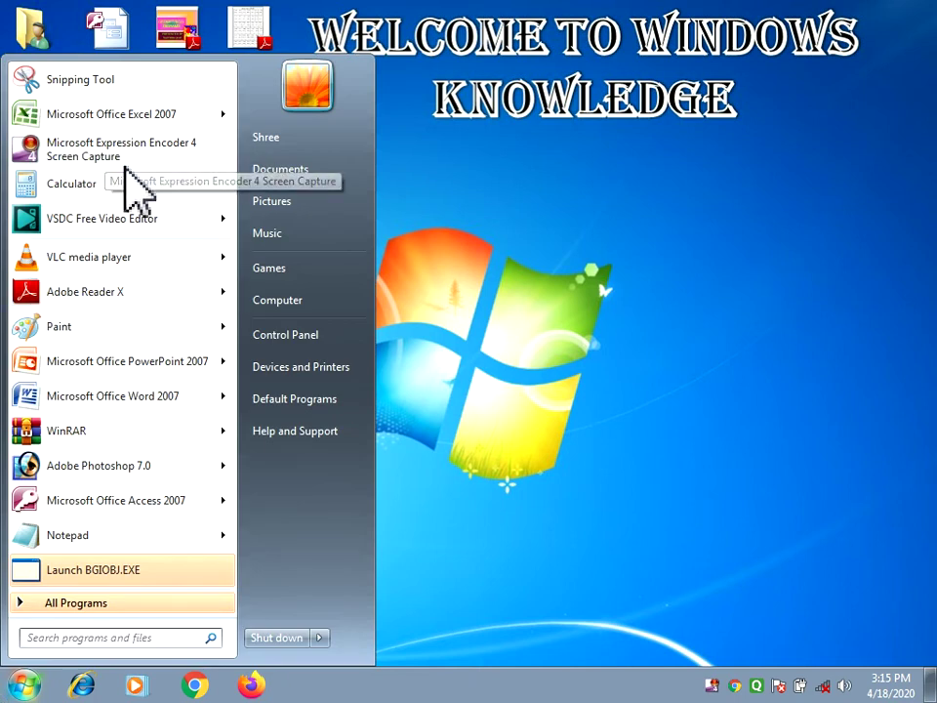
{"action": "mouse_move", "coordinate": [105, 256]}
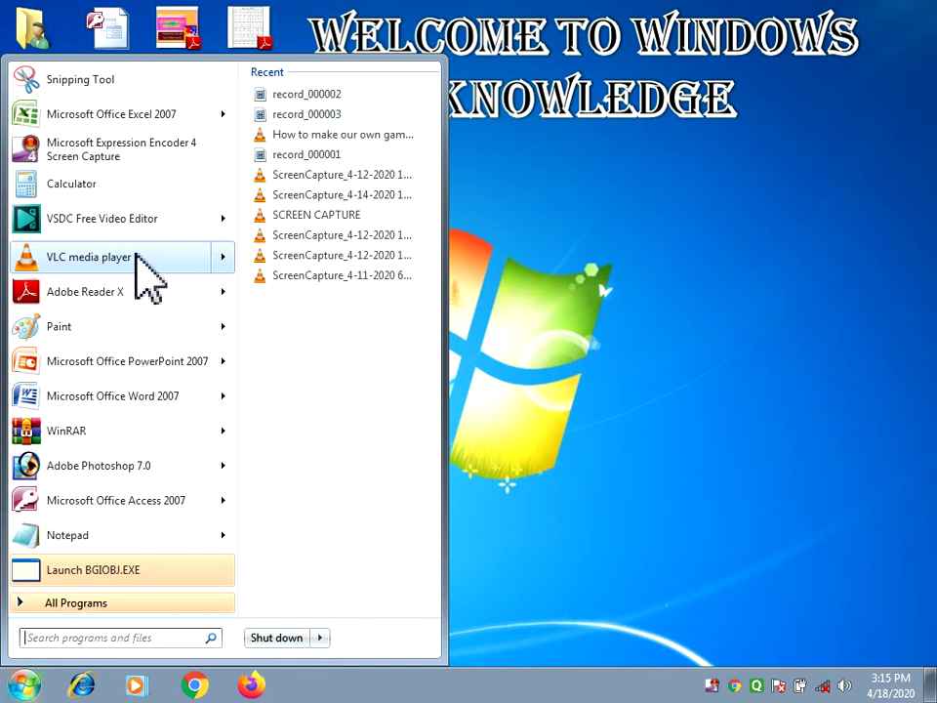
{"action": "right_click", "coordinate": [135, 254]}
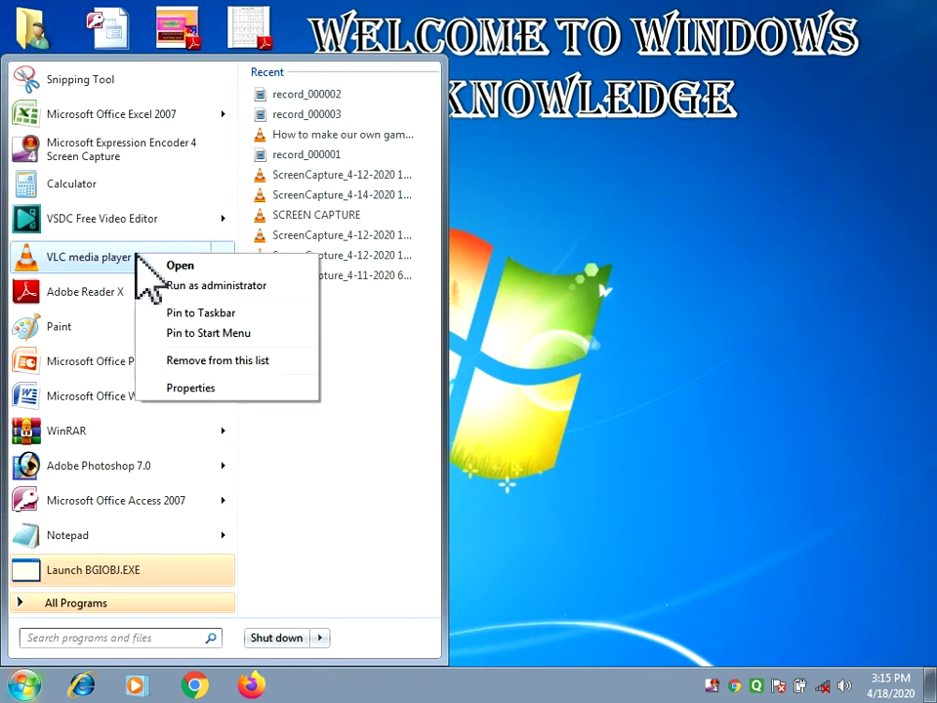
{"action": "left_click", "coordinate": [210, 396]}
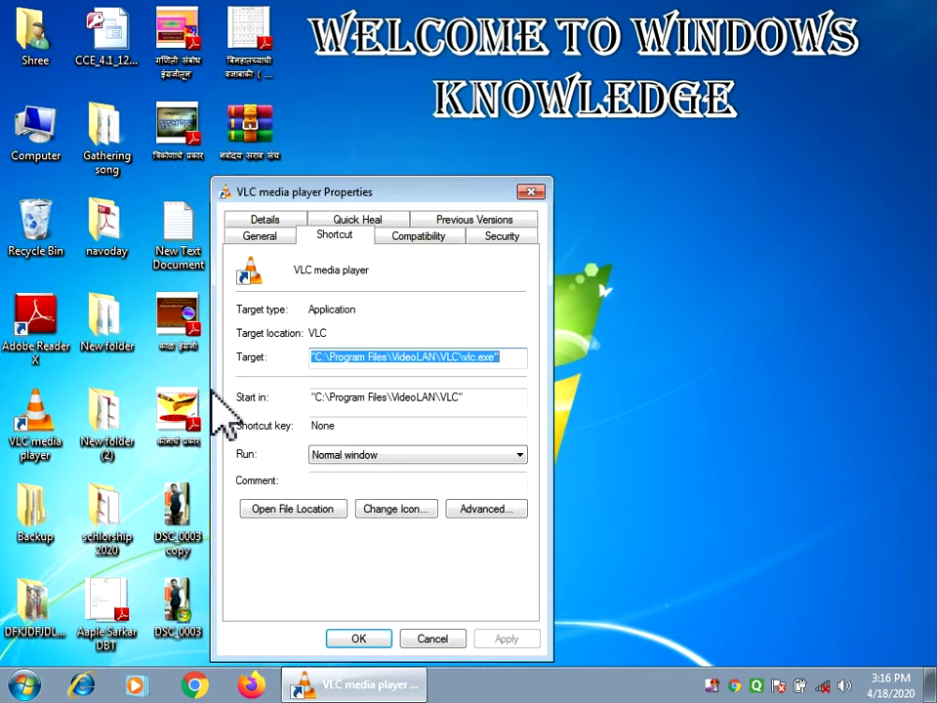
{"action": "left_click", "coordinate": [350, 426]}
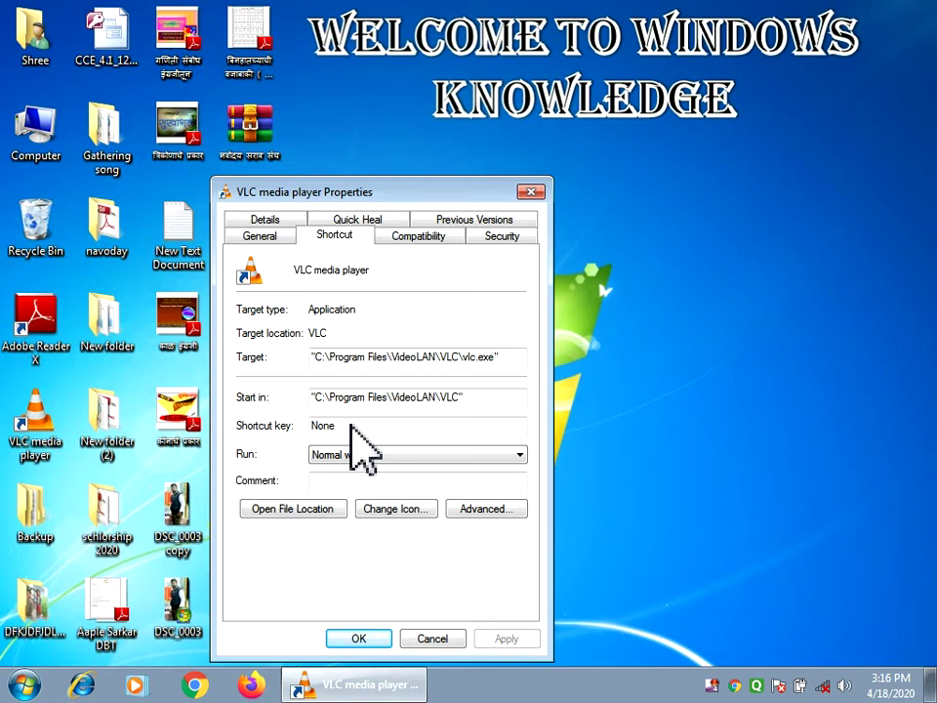
{"action": "key", "text": "ctrl+alt"}
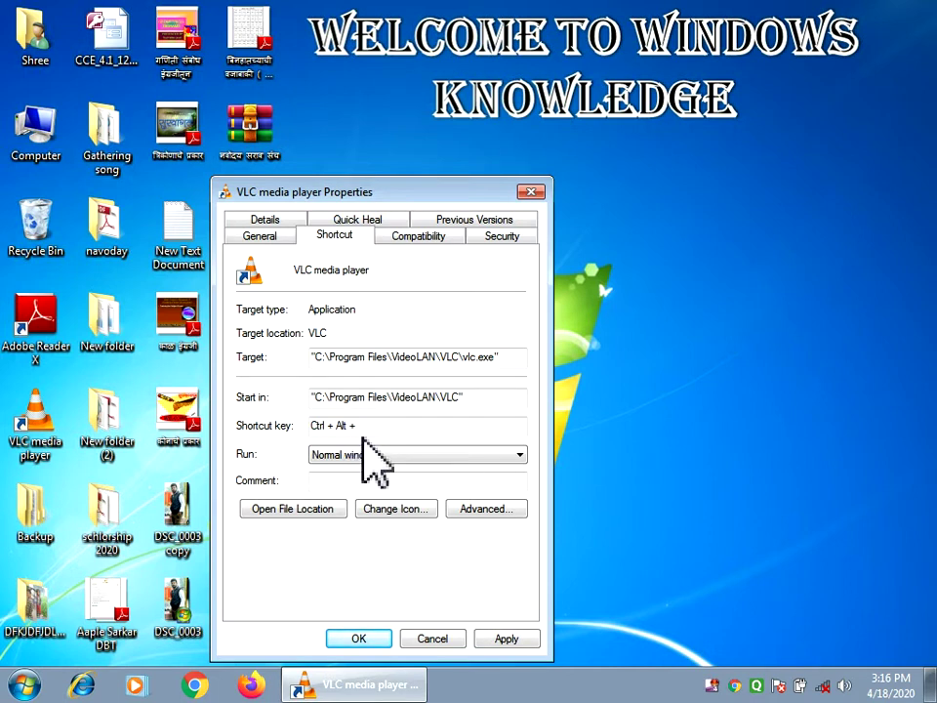
{"action": "key", "text": "ctrl+alt"}
{"action": "key", "text": "ctrl+alt+q"}
{"action": "left_click", "coordinate": [369, 640]}
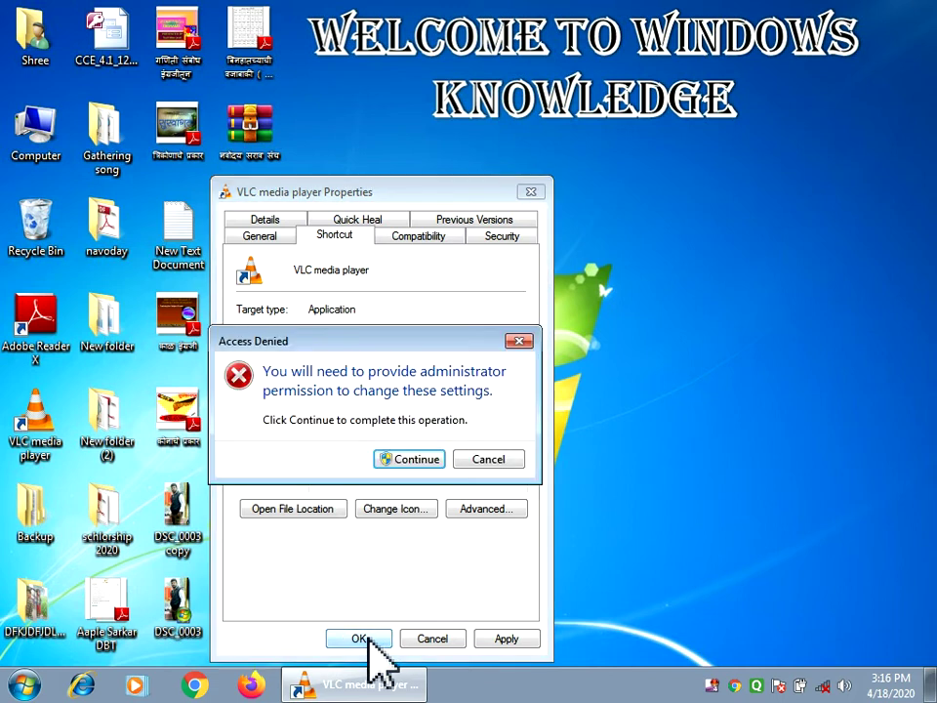
{"action": "left_click", "coordinate": [405, 461]}
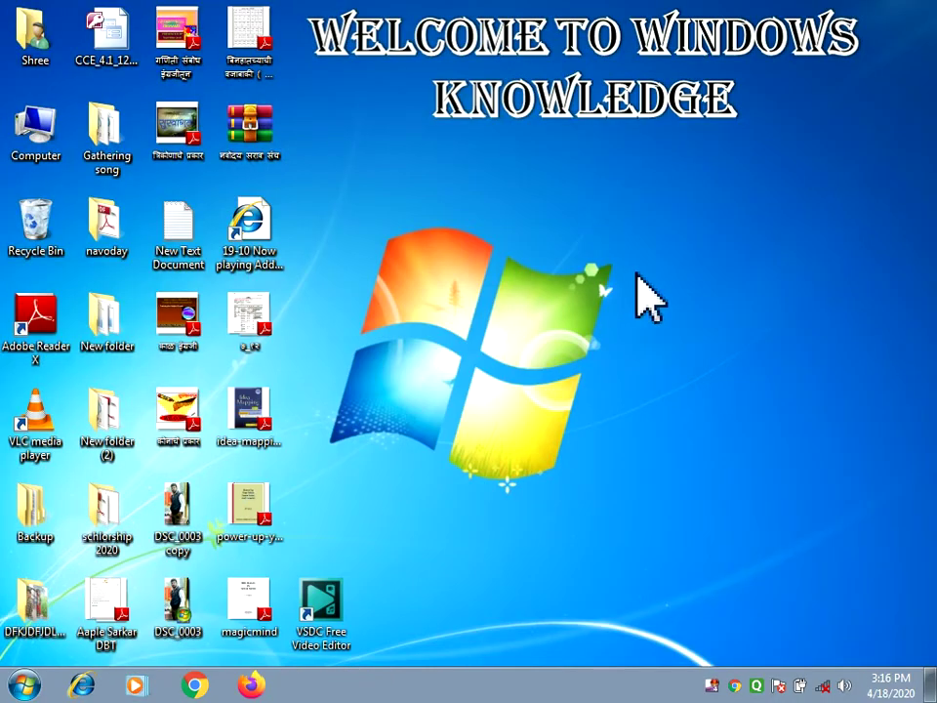
Refresh the desktop and close the VLC media player window opened to test its shortcut
{"action": "right_click", "coordinate": [635, 276]}
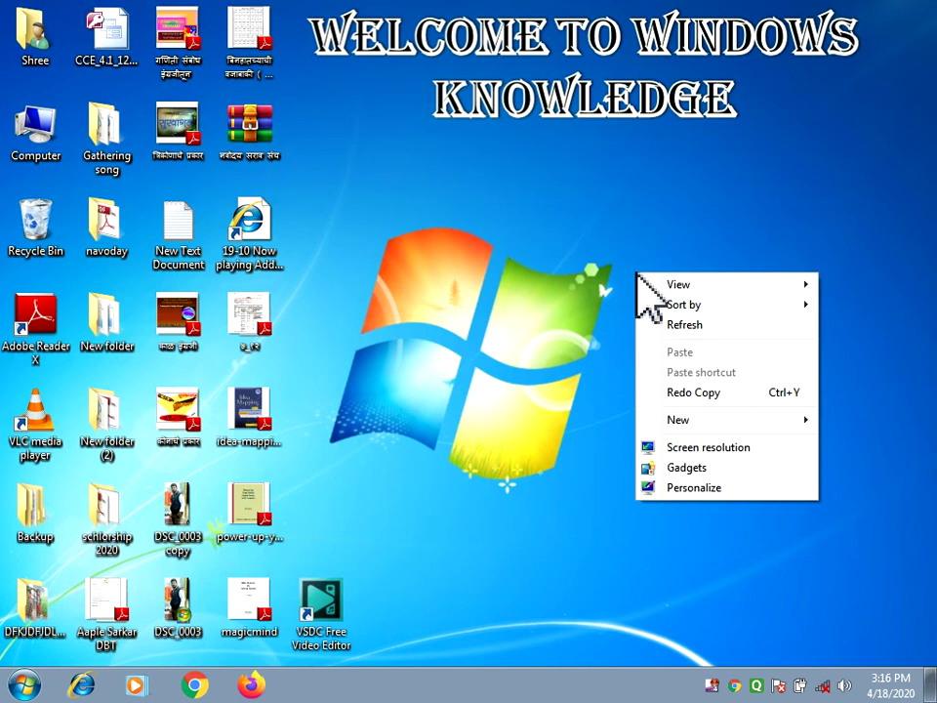
{"action": "left_click", "coordinate": [704, 327]}
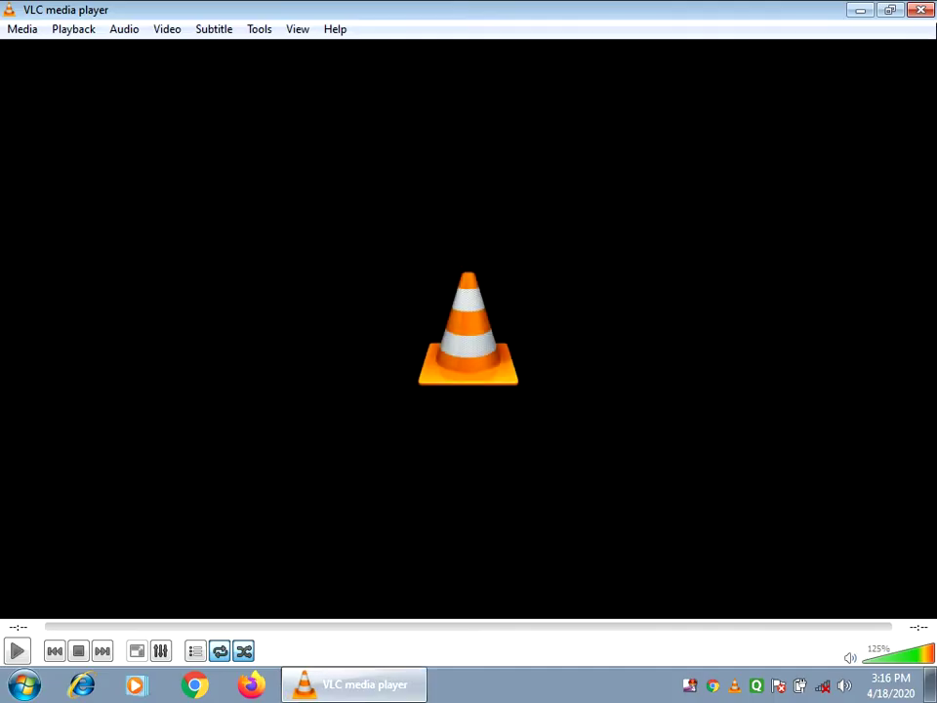
{"action": "left_click", "coordinate": [924, 11]}
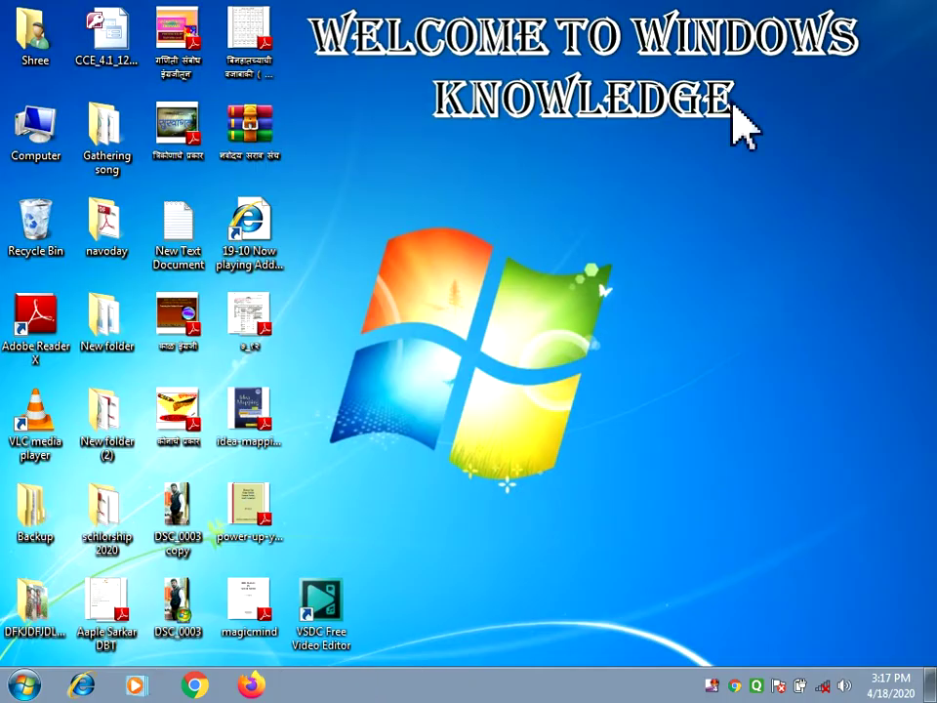
{"action": "right_click", "coordinate": [574, 213]}
{"action": "left_click", "coordinate": [653, 263]}
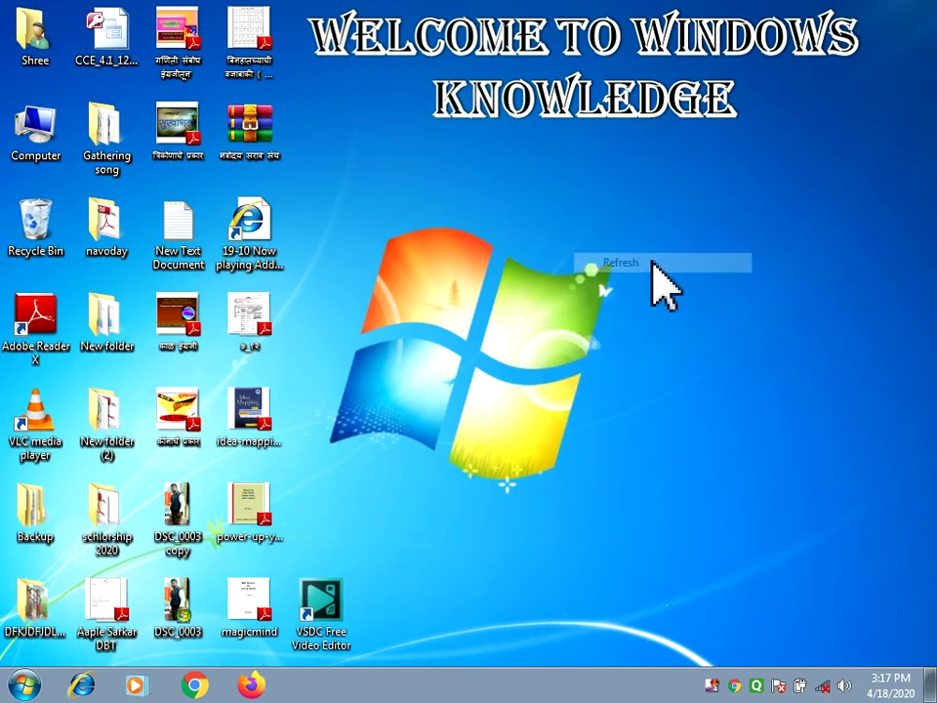
{"action": "right_click", "coordinate": [652, 262]}
{"action": "left_click", "coordinate": [724, 314]}
{"action": "right_click", "coordinate": [723, 311]}
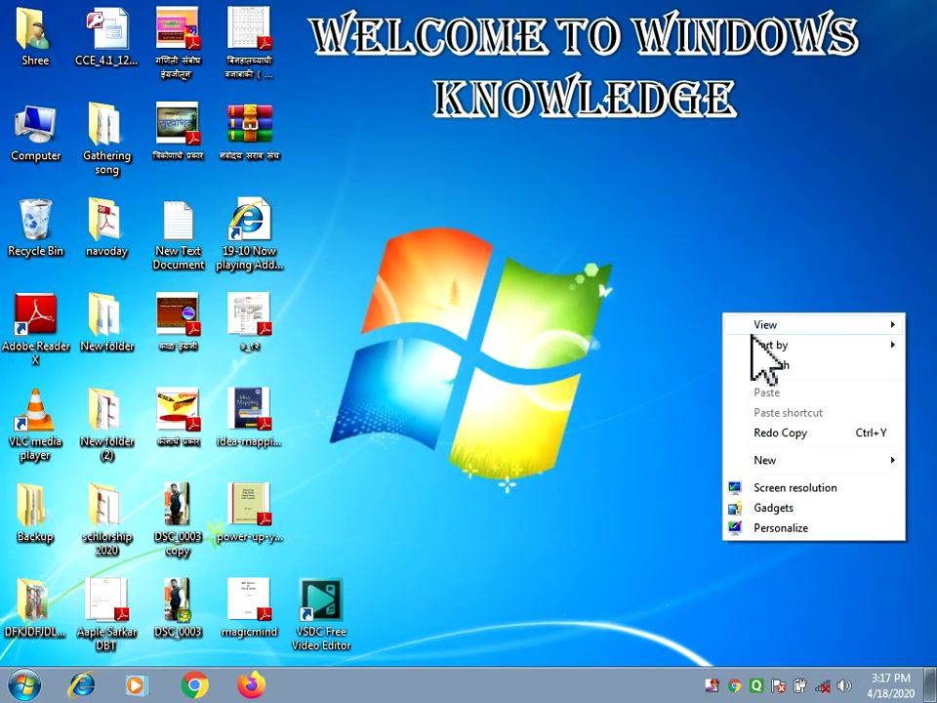
{"action": "left_click", "coordinate": [777, 365]}
{"action": "right_click", "coordinate": [778, 365]}
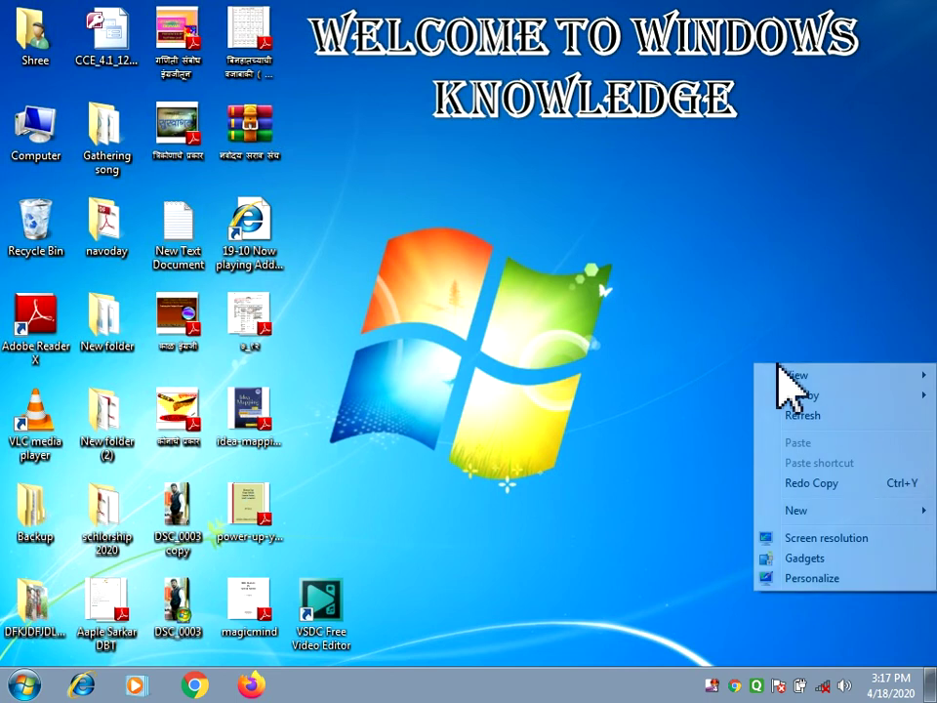
{"action": "left_click", "coordinate": [816, 414]}
{"action": "right_click", "coordinate": [816, 410]}
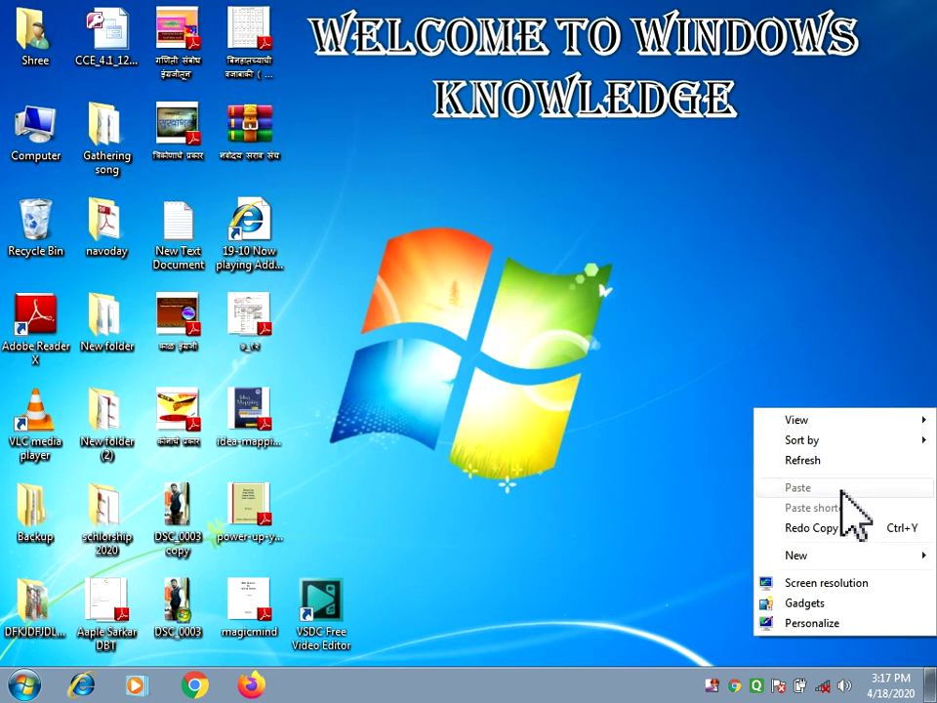
{"action": "left_click", "coordinate": [816, 461]}
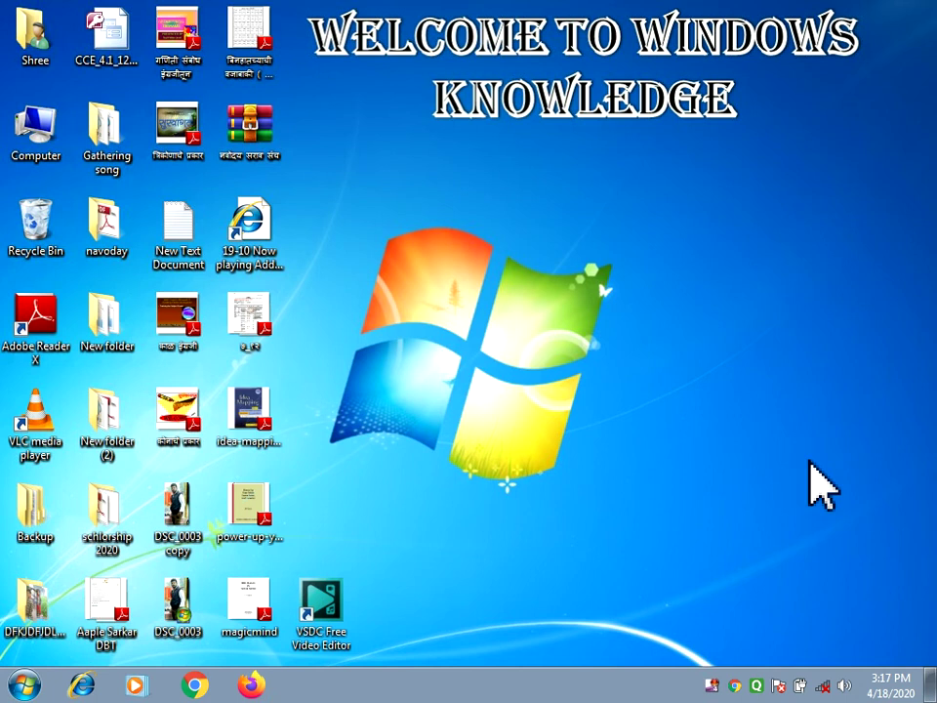
{"action": "right_click", "coordinate": [758, 334]}
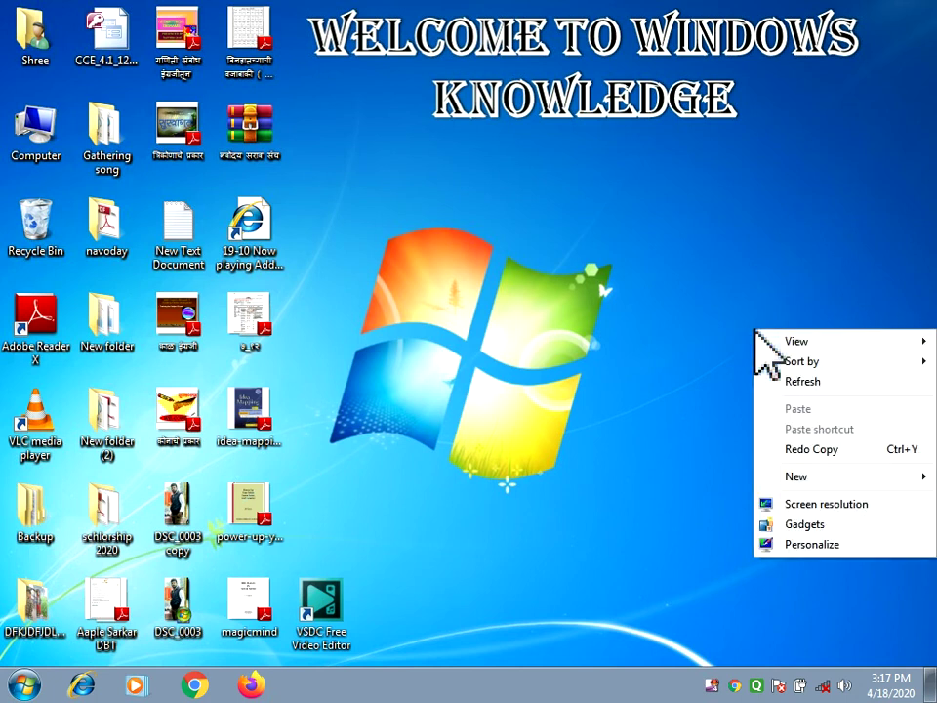
{"action": "left_click", "coordinate": [799, 387]}
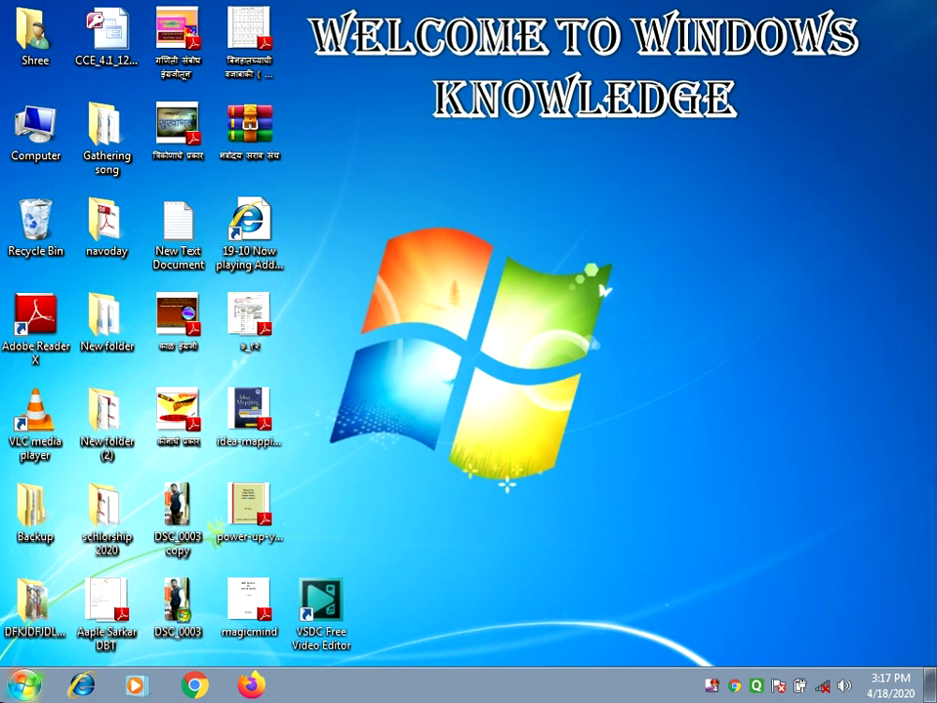
Look through the complete list of installed programs, down to its last entries, and dismiss it
{"action": "key", "text": "super"}
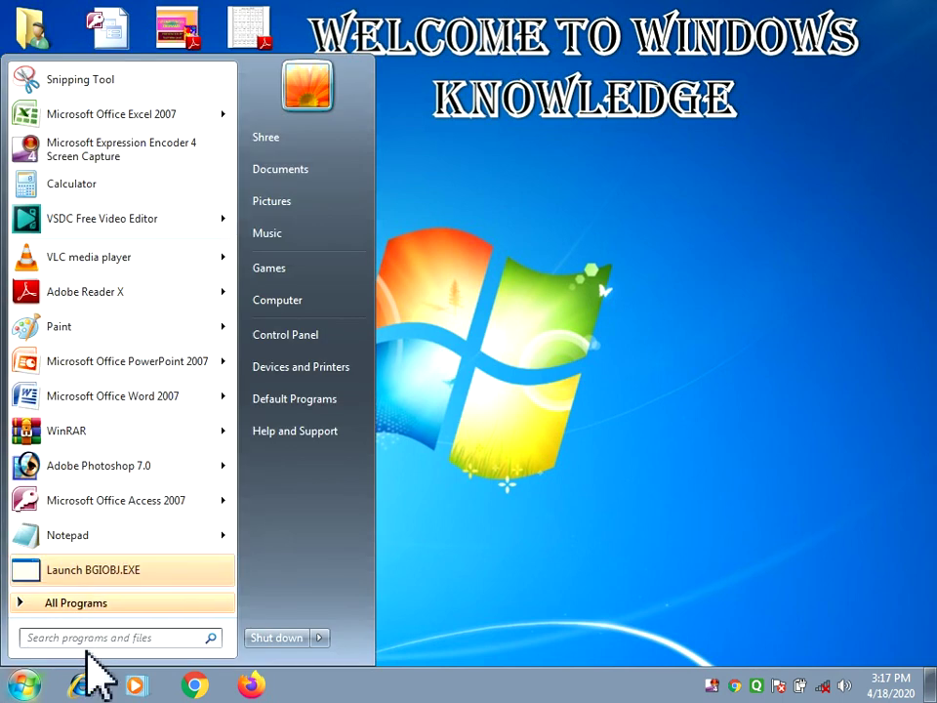
{"action": "left_click", "coordinate": [70, 603]}
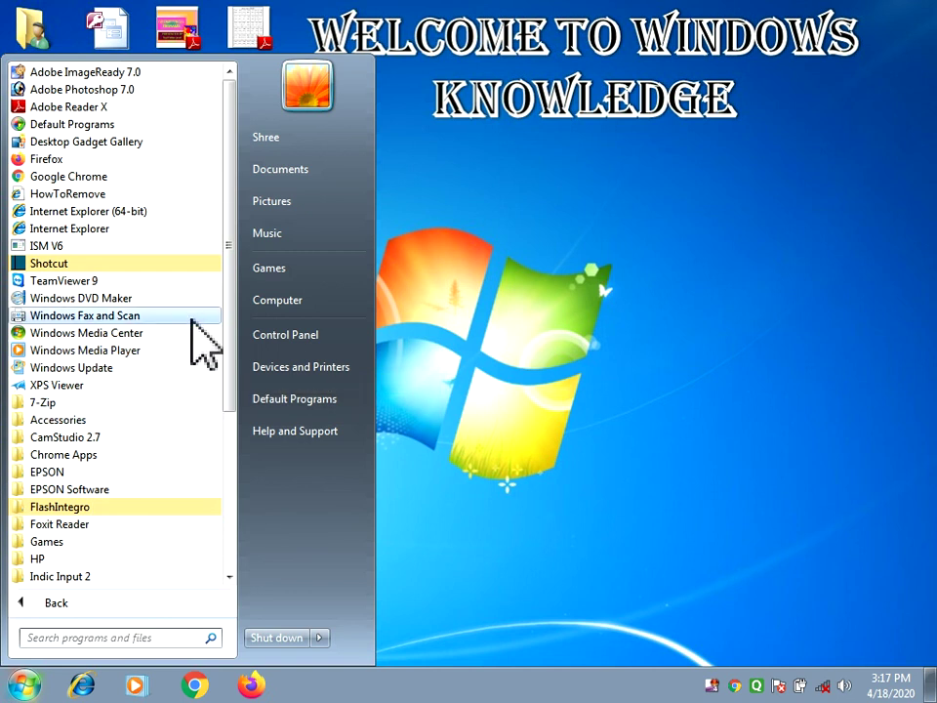
{"action": "left_click_drag", "start_coordinate": [227, 327], "coordinate": [211, 498]}
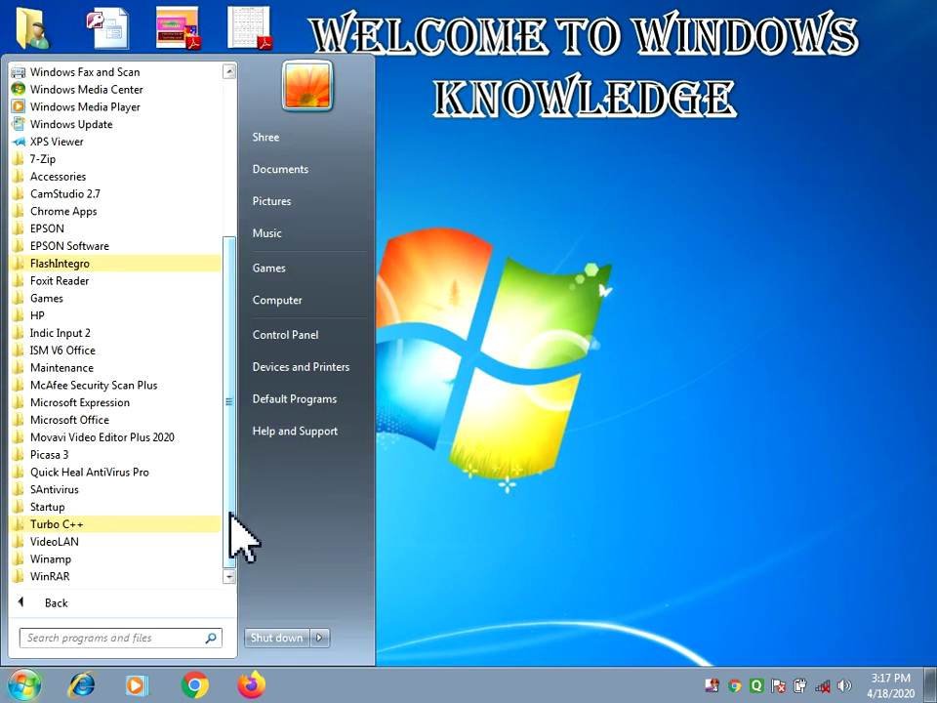
{"action": "left_click_drag", "start_coordinate": [230, 517], "coordinate": [225, 544]}
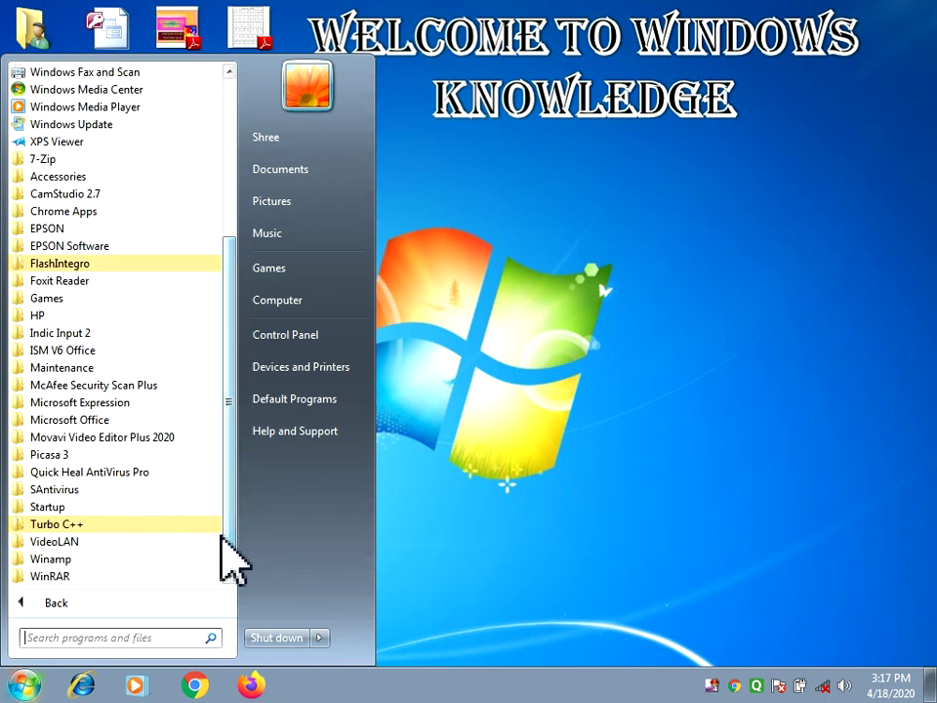
{"action": "left_click", "coordinate": [633, 386]}
{"action": "right_click", "coordinate": [633, 386]}
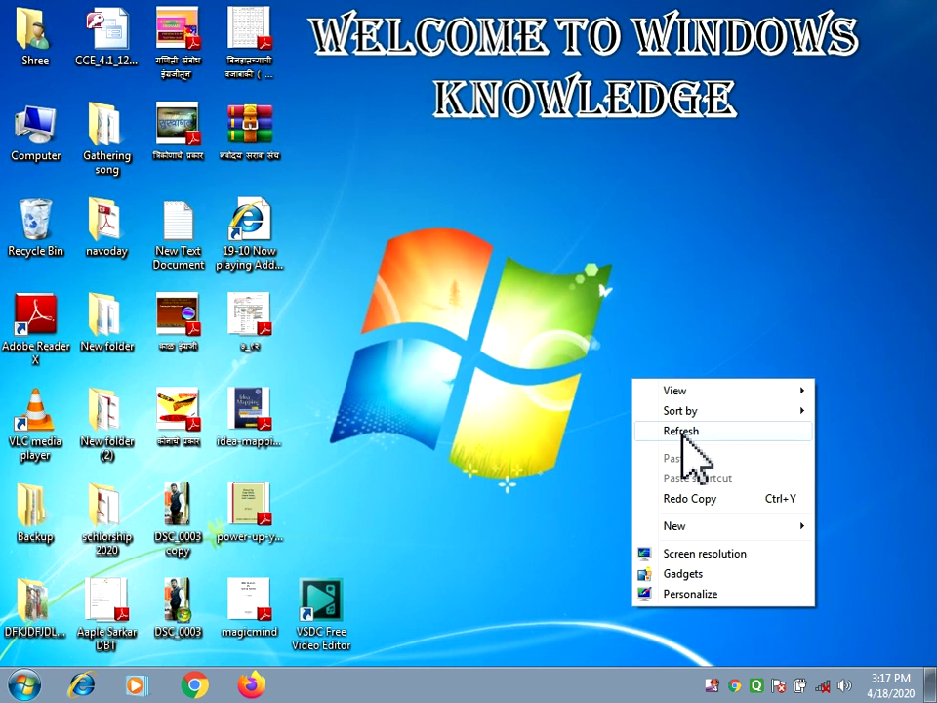
{"action": "left_click", "coordinate": [683, 432]}
{"action": "right_click", "coordinate": [580, 213]}
{"action": "left_click", "coordinate": [634, 260]}
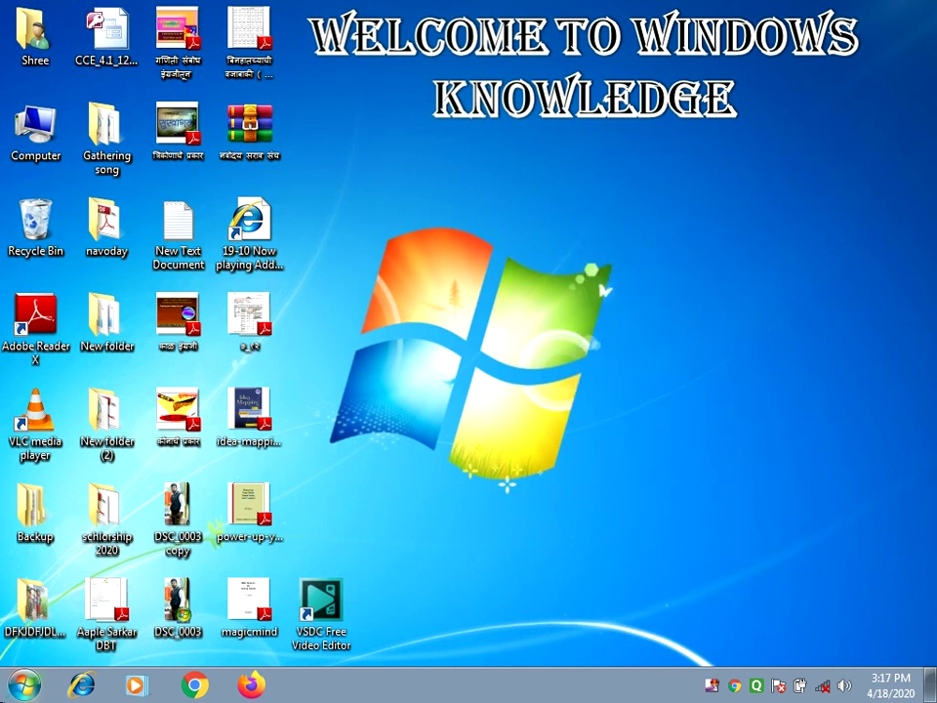
{"action": "key", "text": "super"}
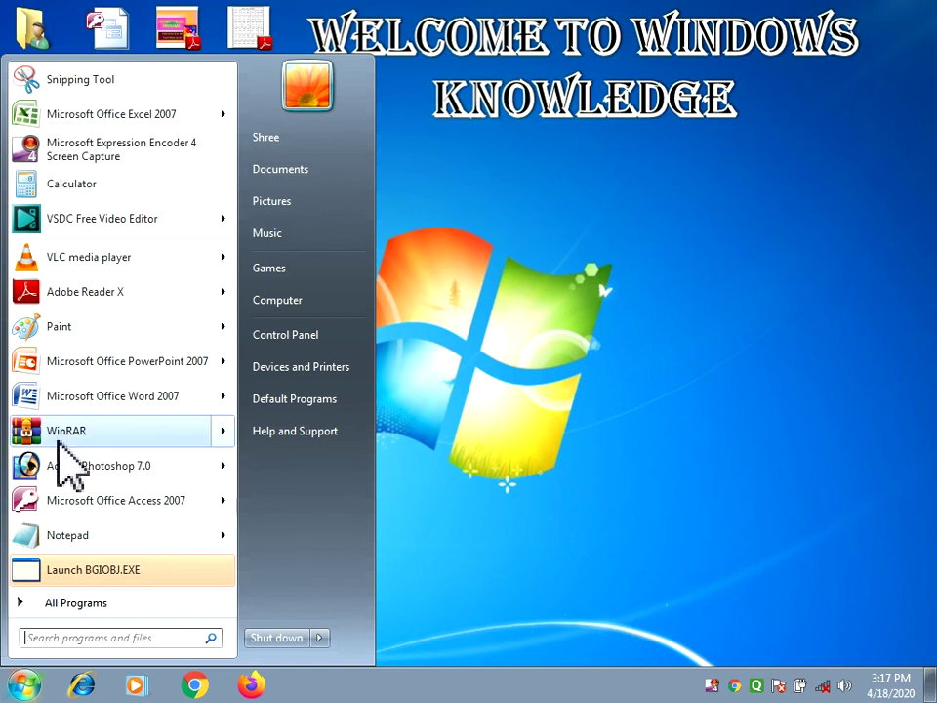
{"action": "left_click", "coordinate": [605, 272]}
{"action": "right_click", "coordinate": [605, 270]}
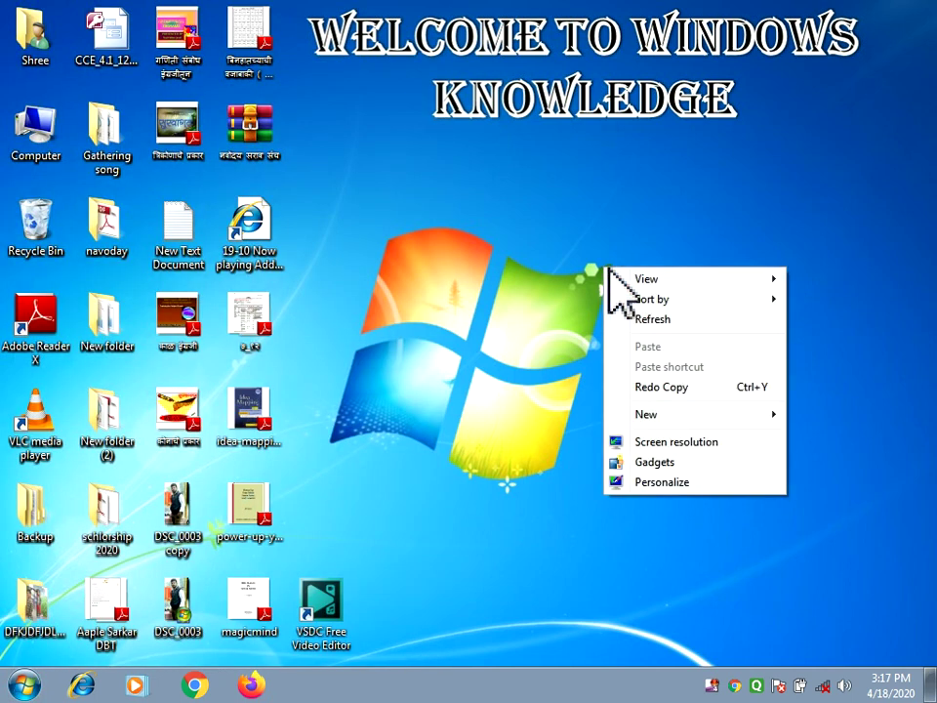
{"action": "left_click", "coordinate": [667, 319]}
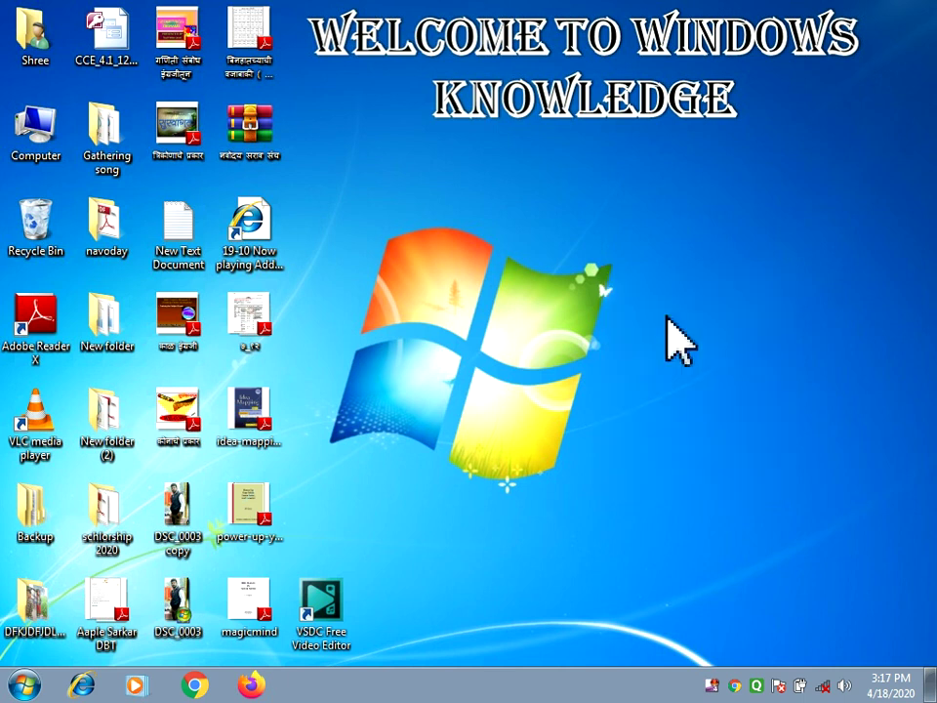